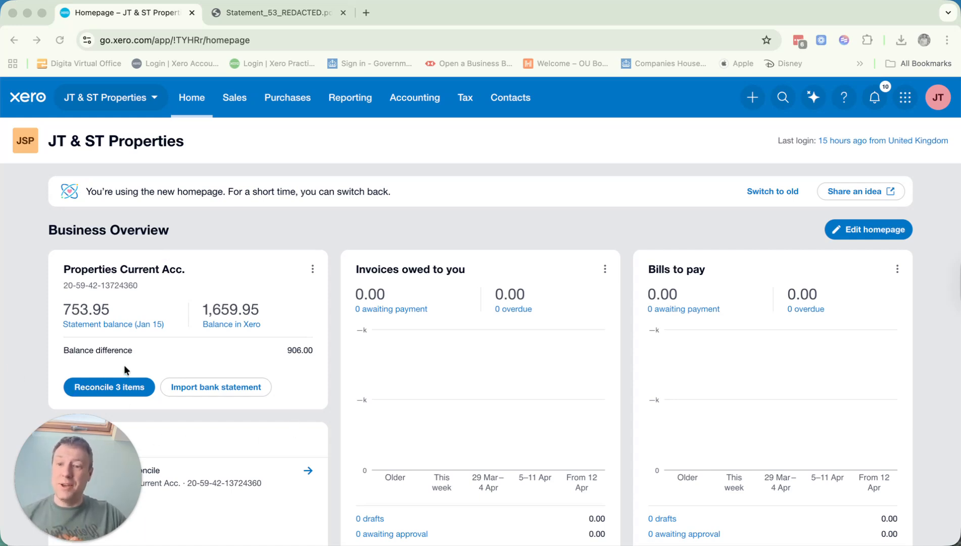
# Open the Properties Current Acc. reconciliation and view the Properties tracking options on the 29 Sep 2025 statement line
pyautogui.click(112, 389)
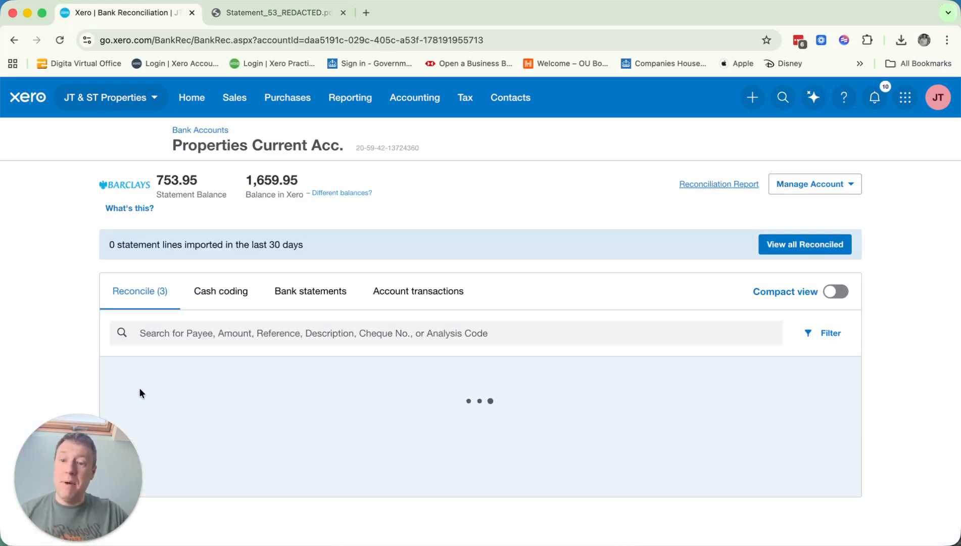
pyautogui.scroll(-3, 365, 370)
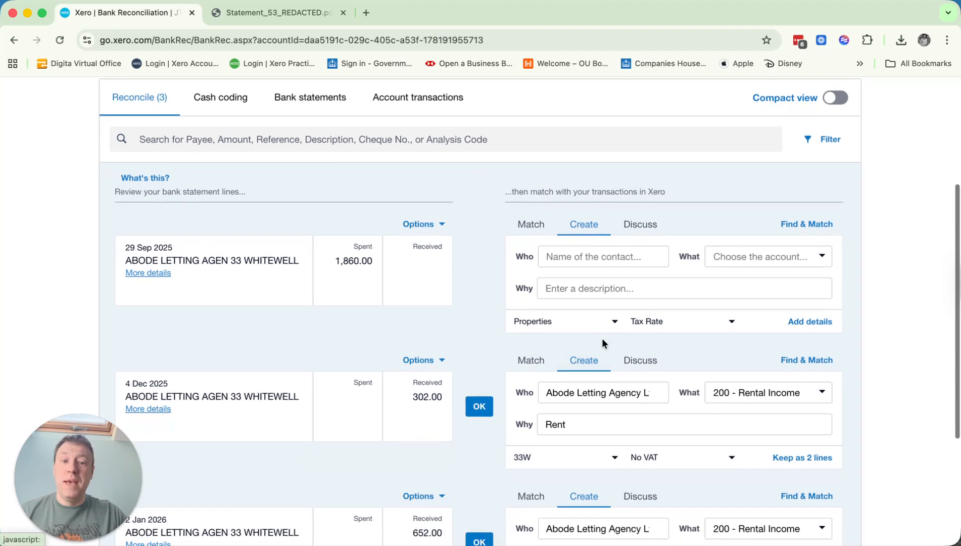
pyautogui.click(610, 321)
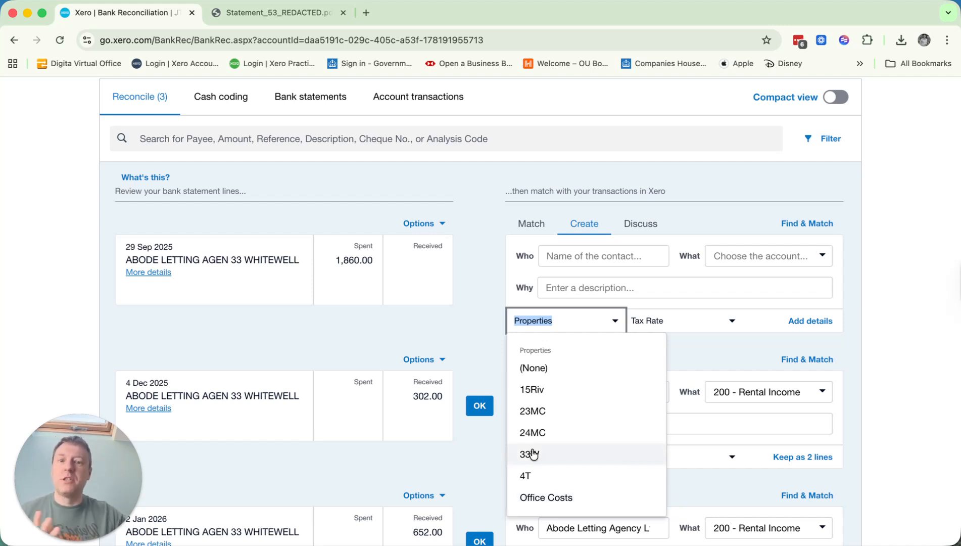
pyautogui.click(461, 356)
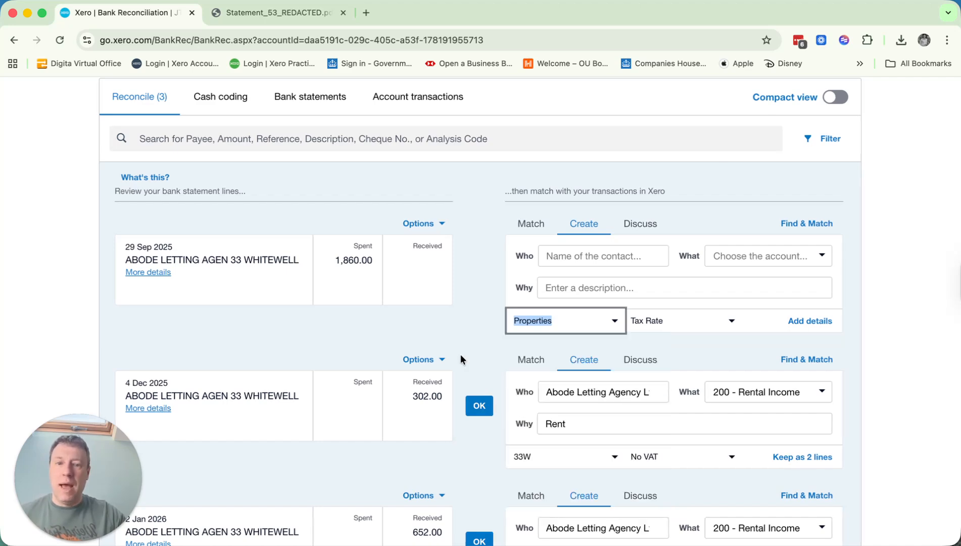
pyautogui.click(456, 323)
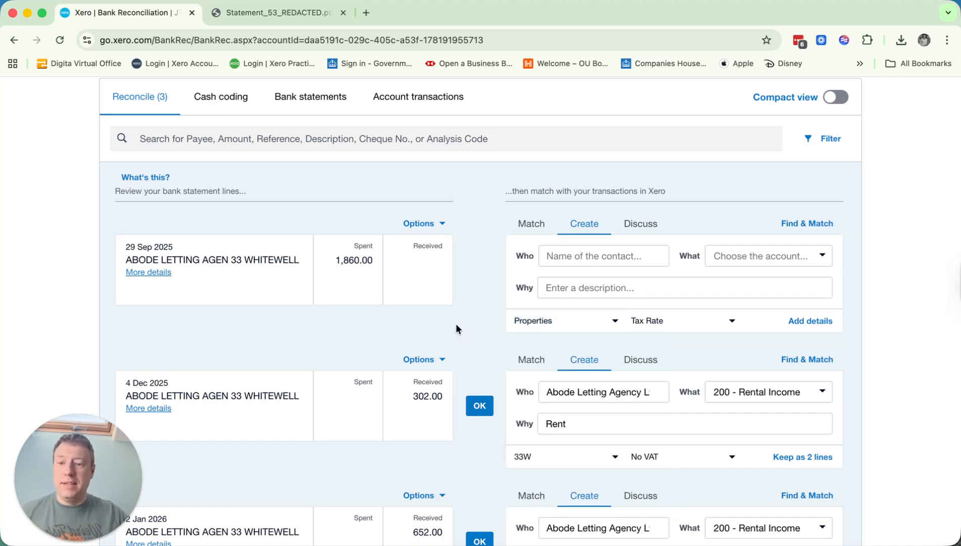
# Open the tracking categories page from the accounting settings
pyautogui.scroll(5, 445, 320)
pyautogui.click(426, 98)
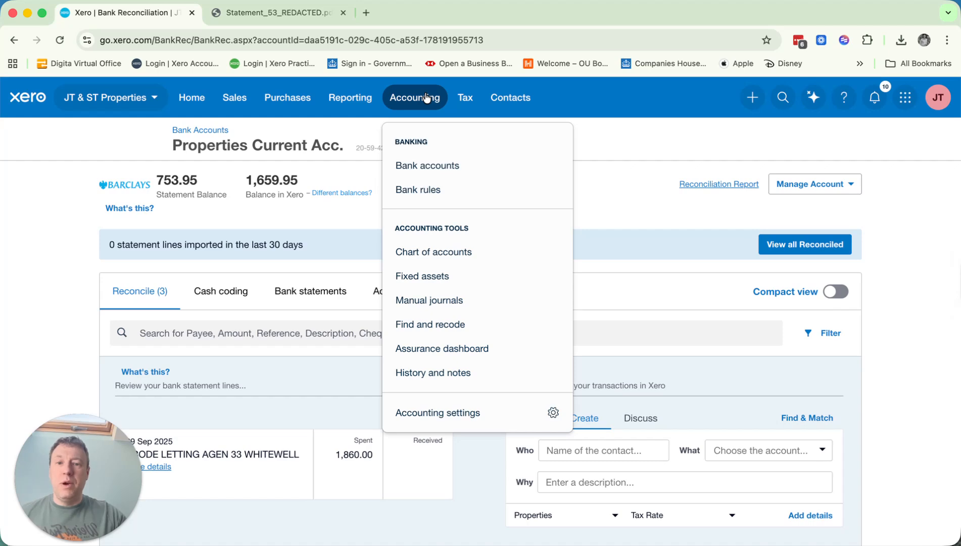
pyautogui.click(461, 415)
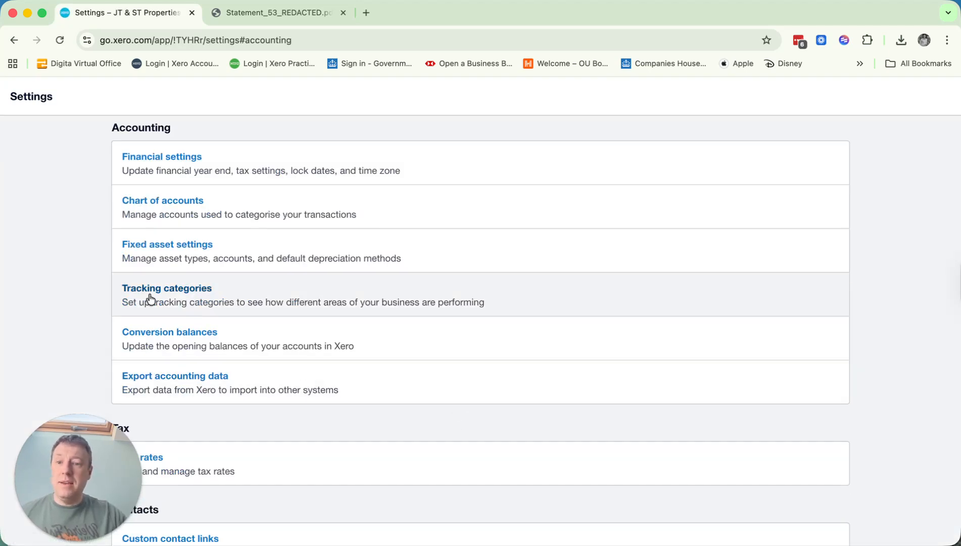
pyautogui.scroll(-1, 165, 291)
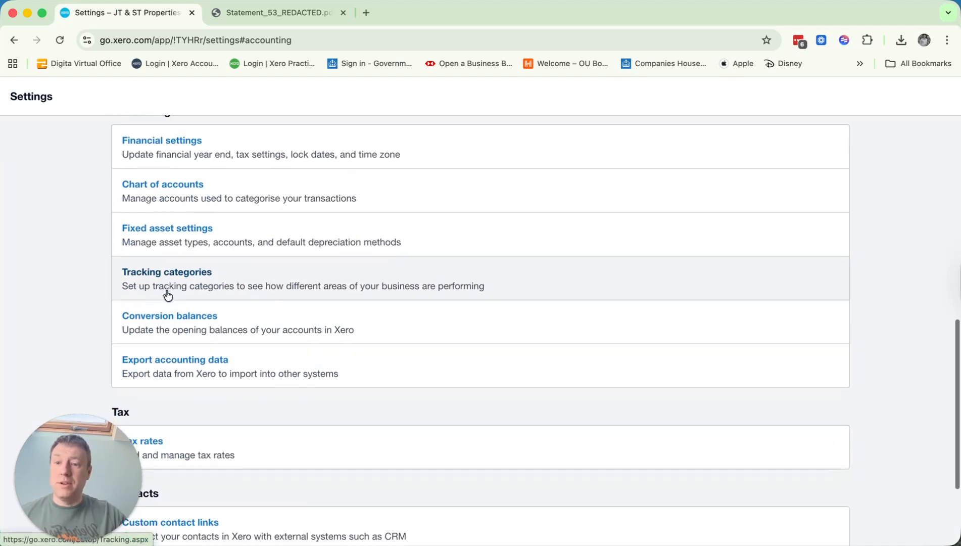
pyautogui.click(177, 274)
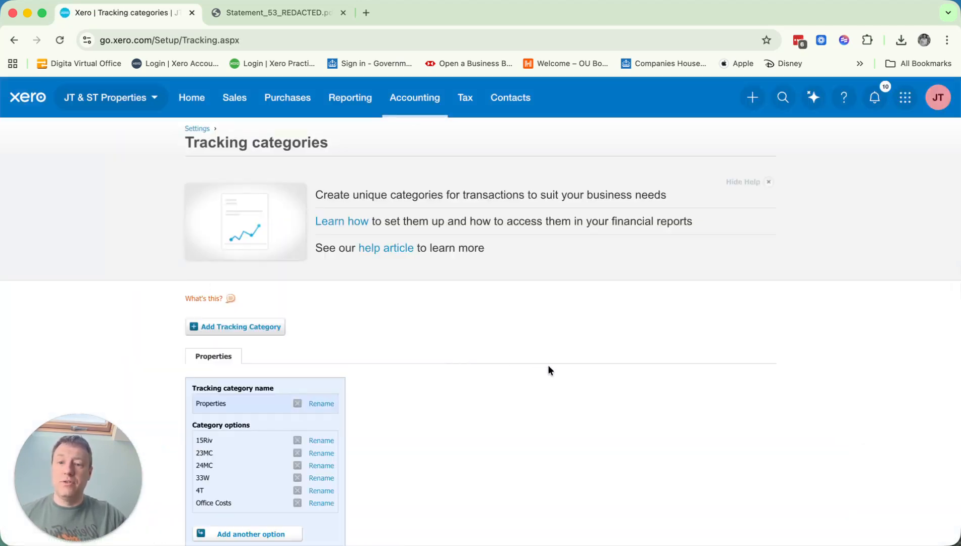
pyautogui.scroll(-2, 549, 366)
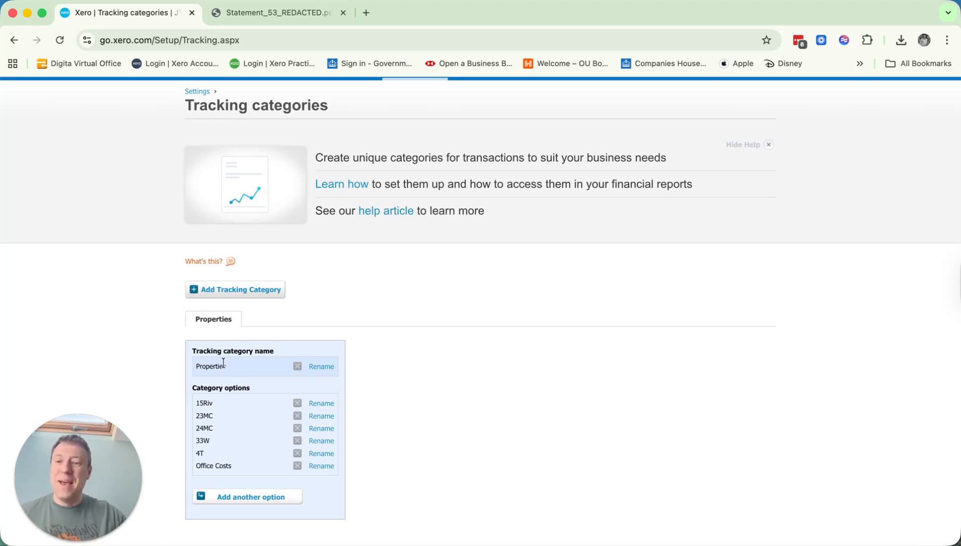
pyautogui.click(248, 293)
pyautogui.scroll(-1, 316, 315)
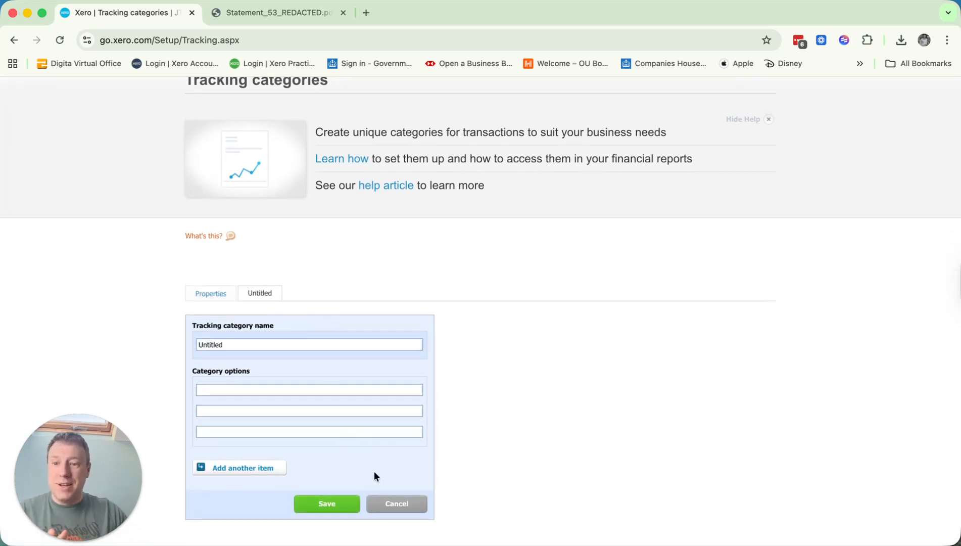
pyautogui.click(403, 505)
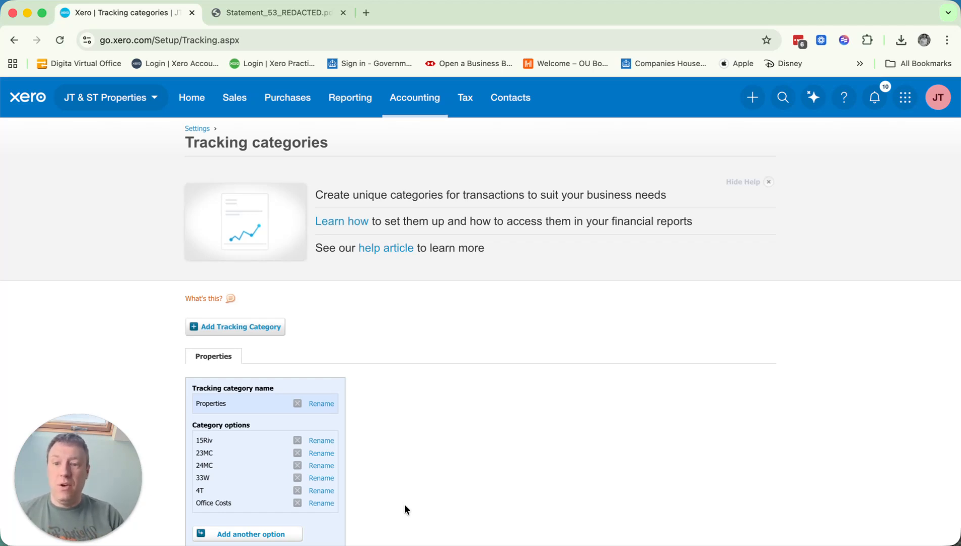
# Add and save a new tracking category named Owners, leaving its category options blank
pyautogui.click(235, 332)
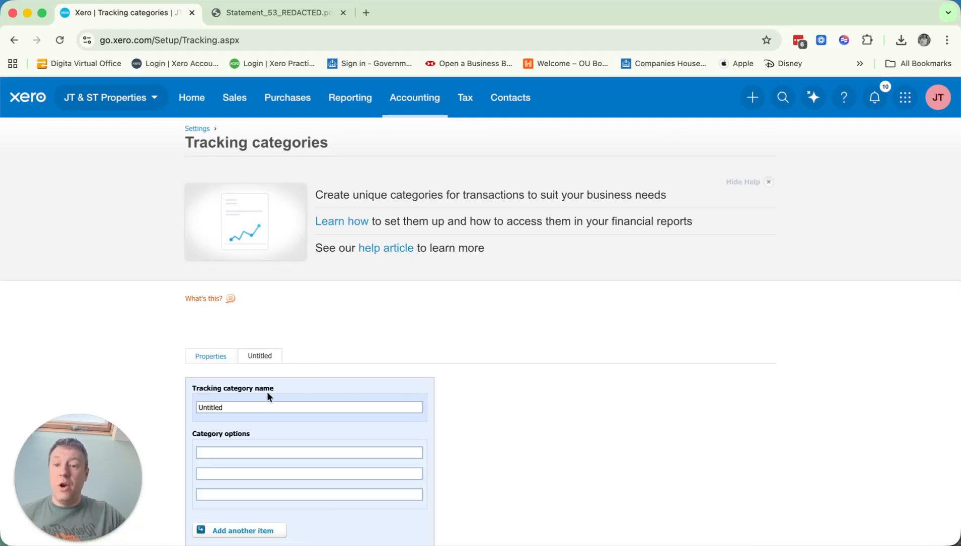
pyautogui.doubleClick(249, 400)
pyautogui.write('Owners')
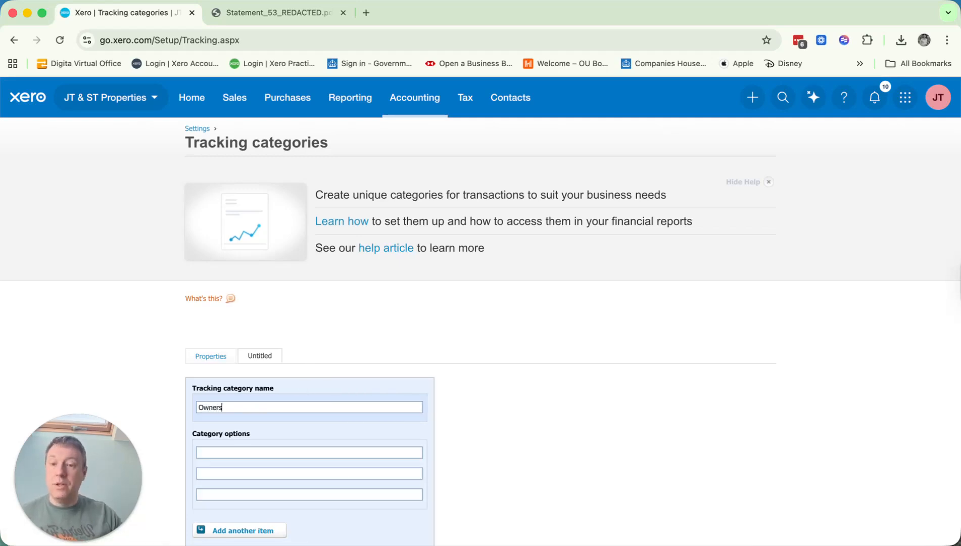
pyautogui.scroll(-3, 385, 387)
pyautogui.click(333, 508)
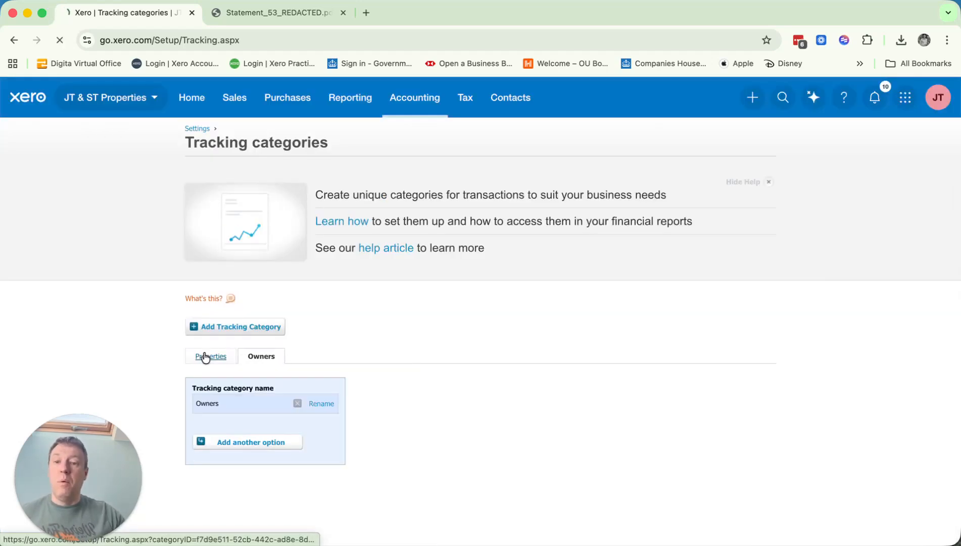
# Compare the setups of the Properties and Owners tracking categories
pyautogui.click(238, 357)
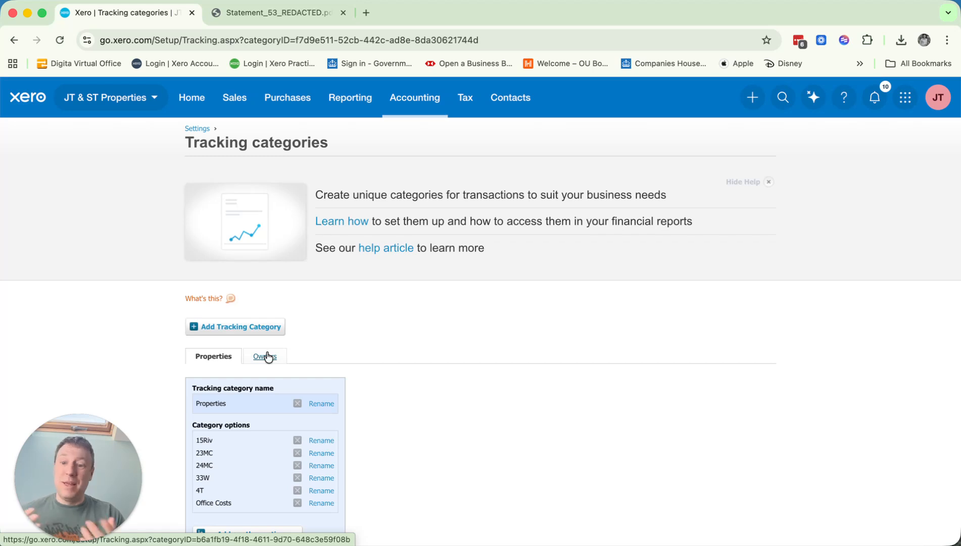
pyautogui.click(268, 356)
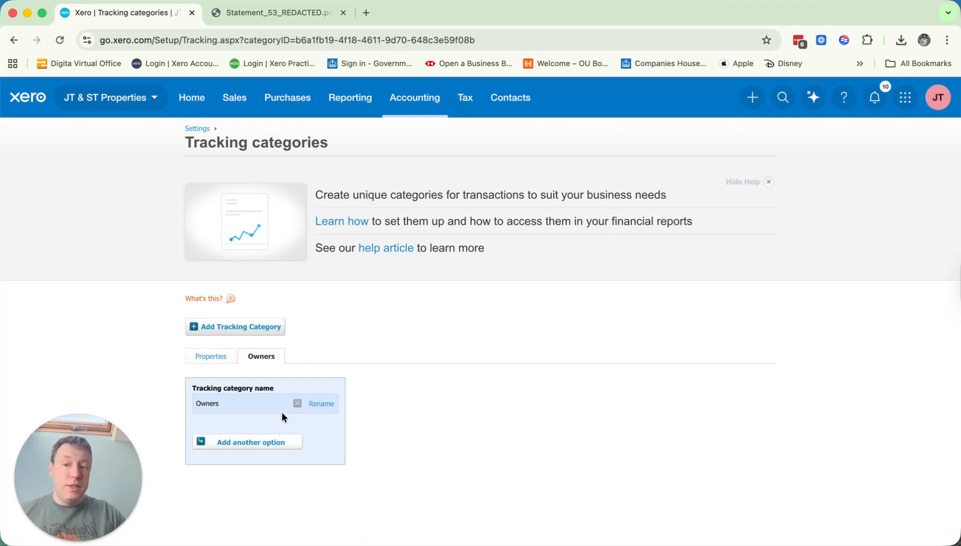
pyautogui.click(321, 403)
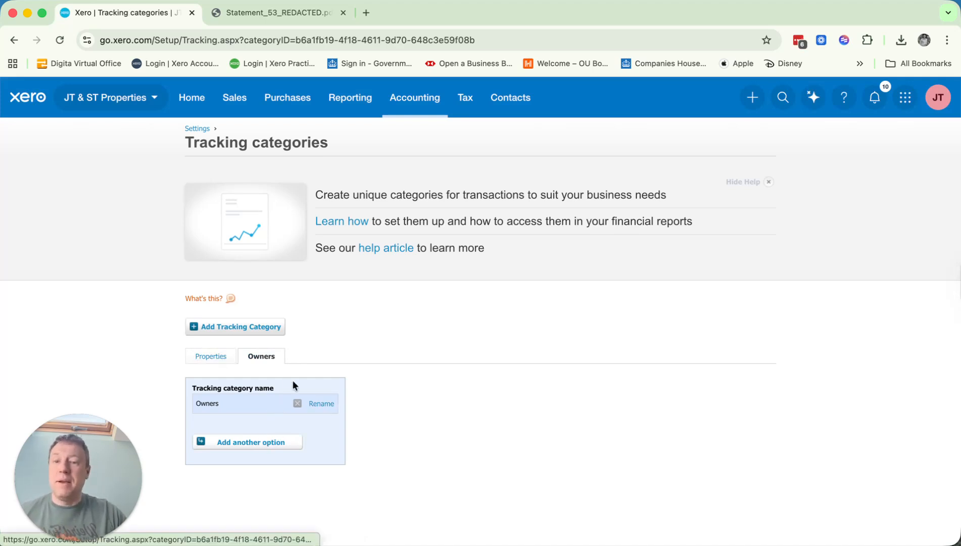
pyautogui.click(526, 369)
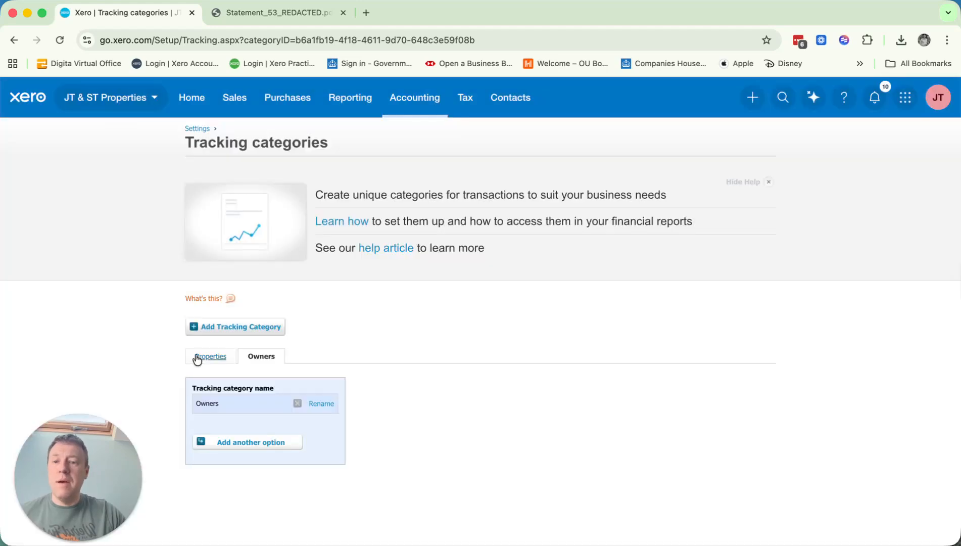
# Add the option 25Mc to the Properties tracking category and save it
pyautogui.click(197, 358)
pyautogui.scroll(-2, 303, 395)
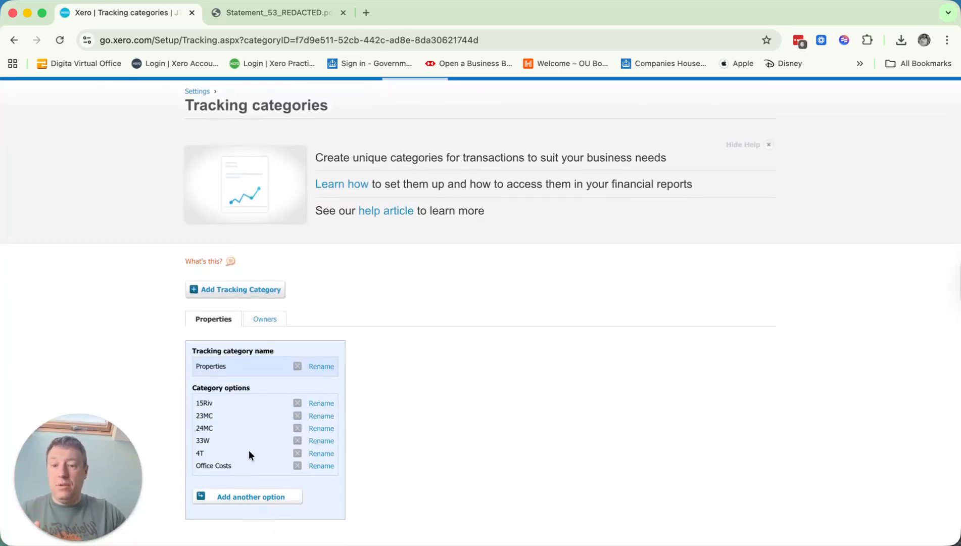
pyautogui.click(260, 497)
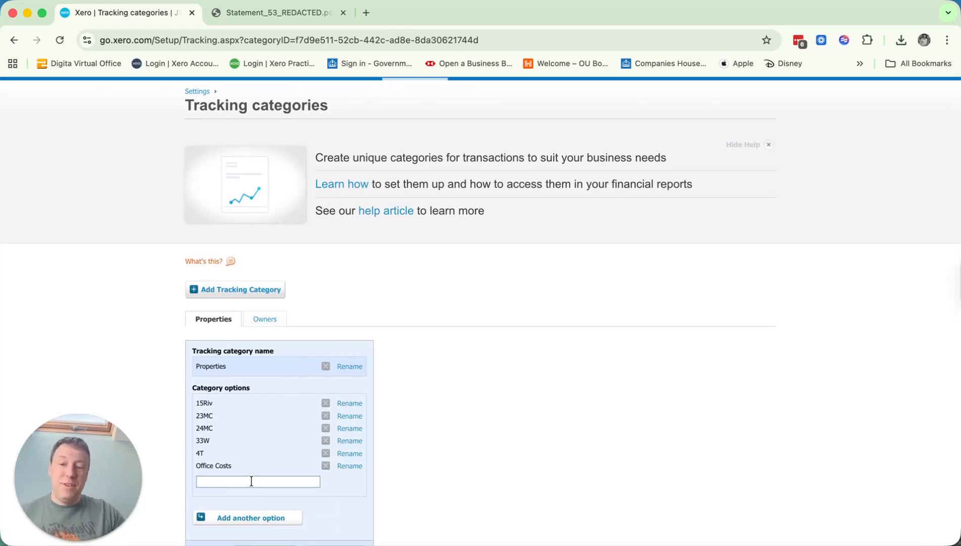
pyautogui.write('25Mc')
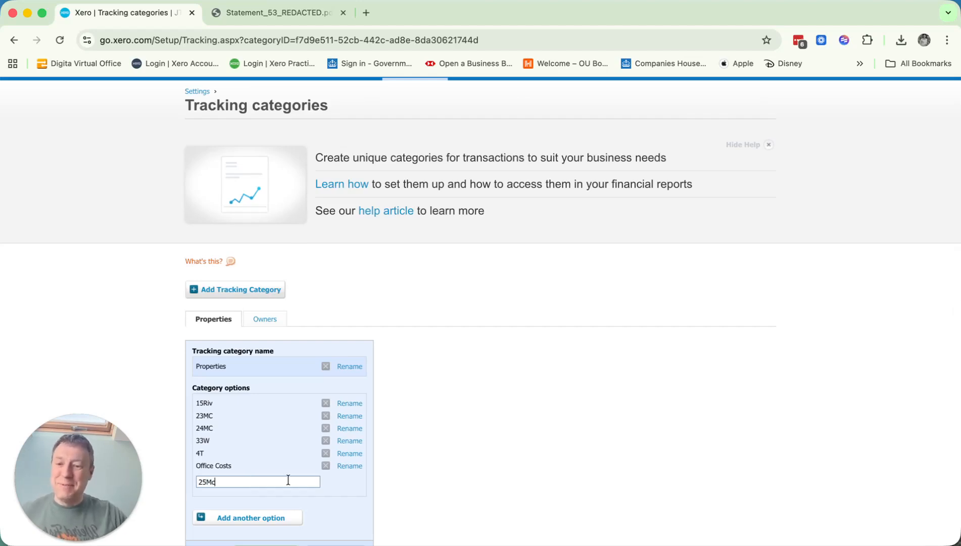
pyautogui.scroll(-2, 354, 493)
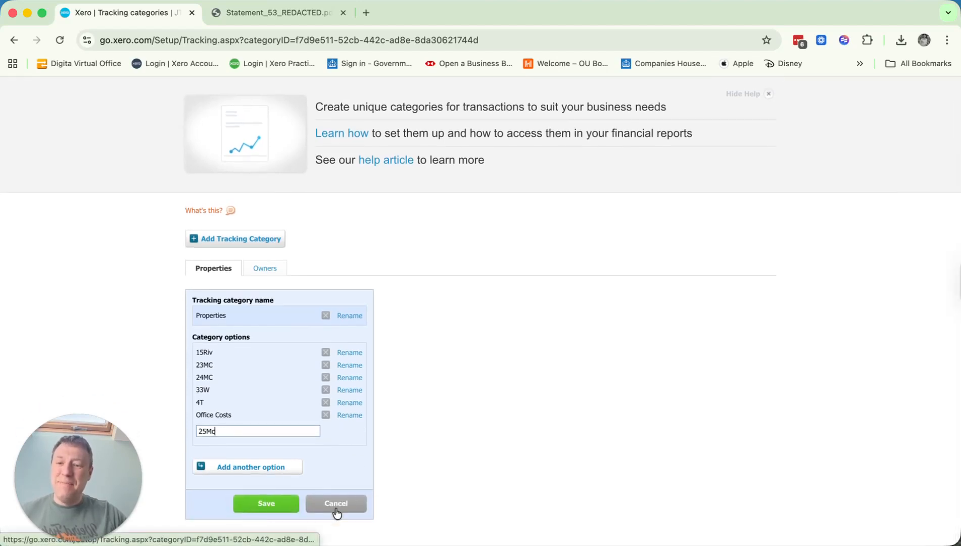
pyautogui.click(265, 502)
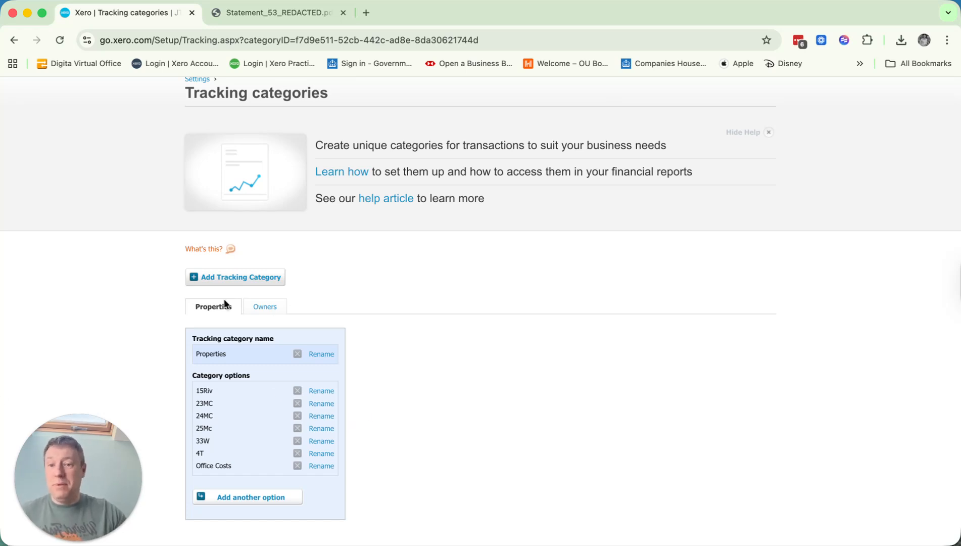
# Return to the Properties Current Acc. reconciliation and check the Properties and Owners tracking options on the 29 Sep 2025 line
pyautogui.scroll(3, 474, 464)
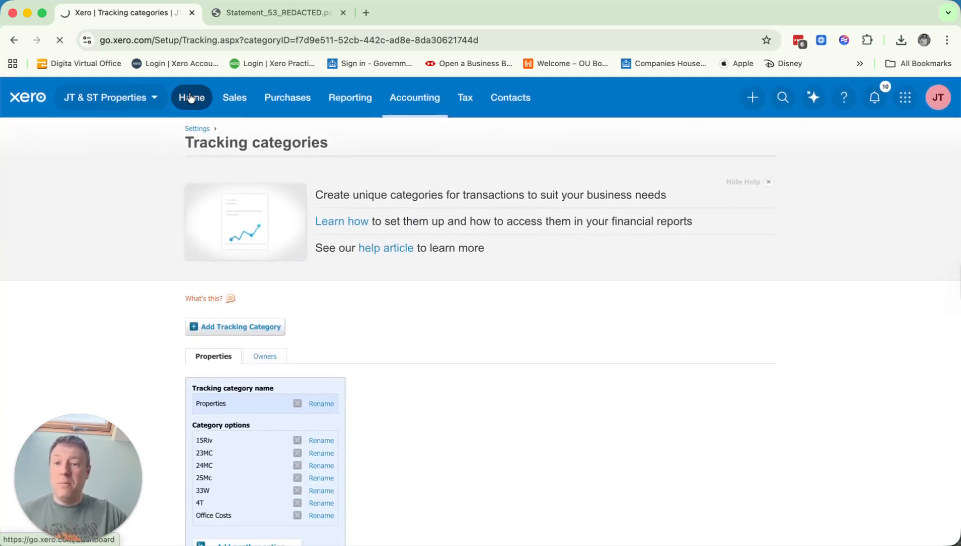
pyautogui.click(192, 97)
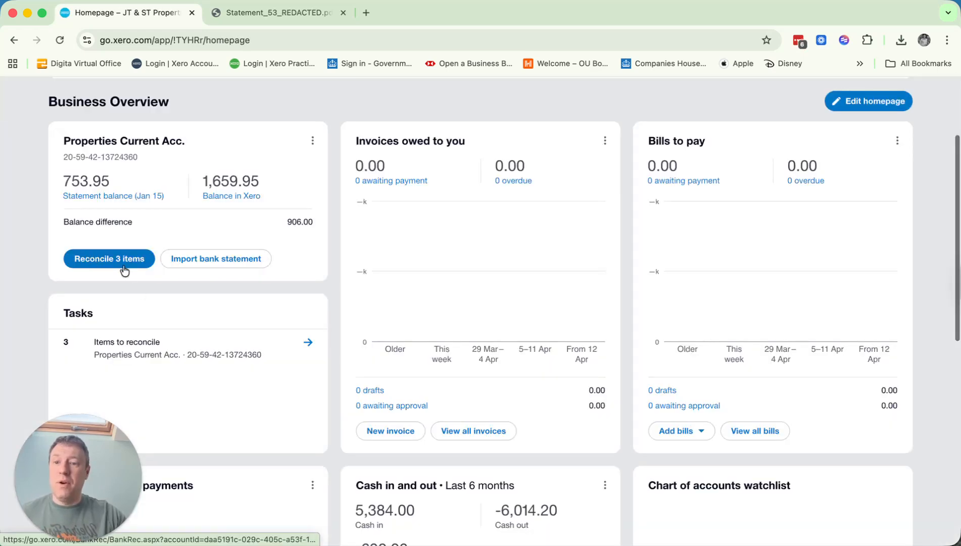
pyautogui.click(121, 264)
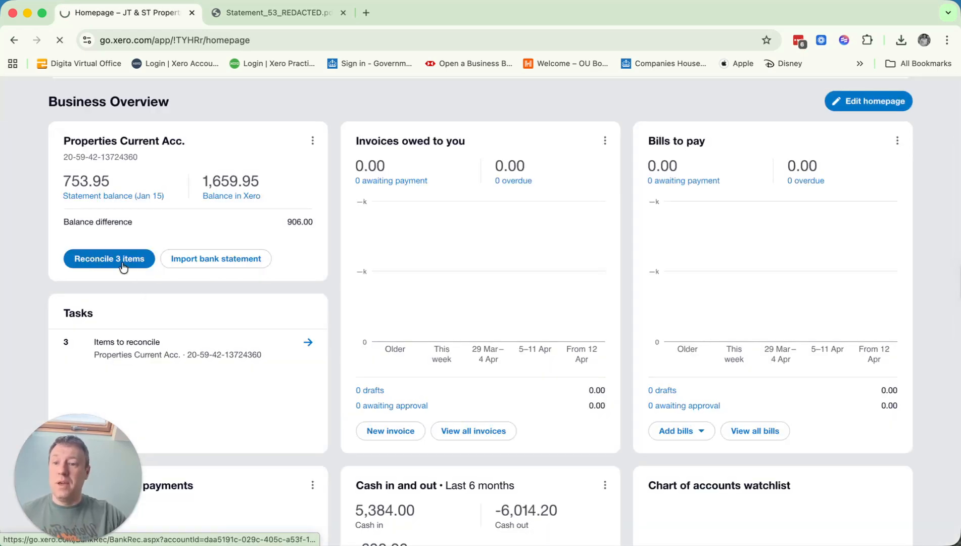
pyautogui.scroll(-2, 576, 420)
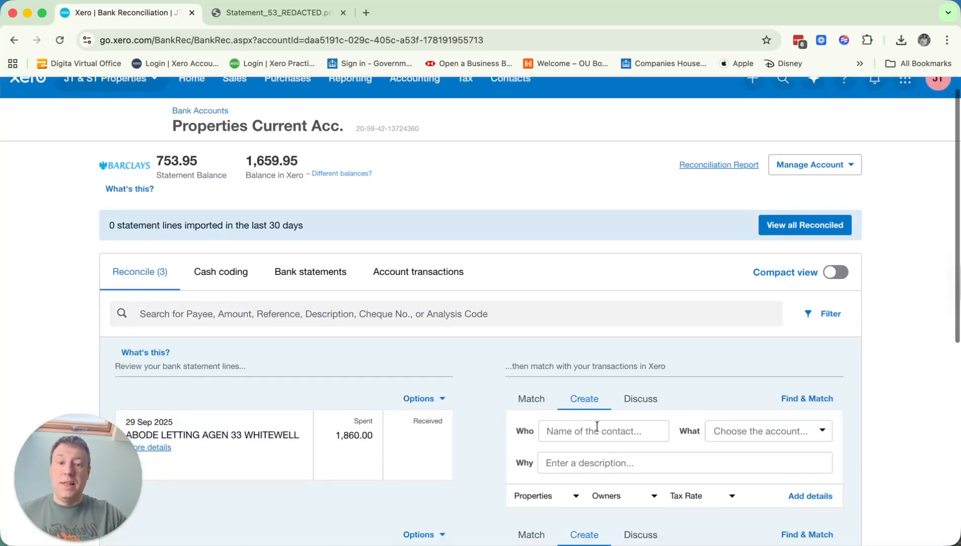
pyautogui.scroll(-2, 634, 448)
pyautogui.click(557, 413)
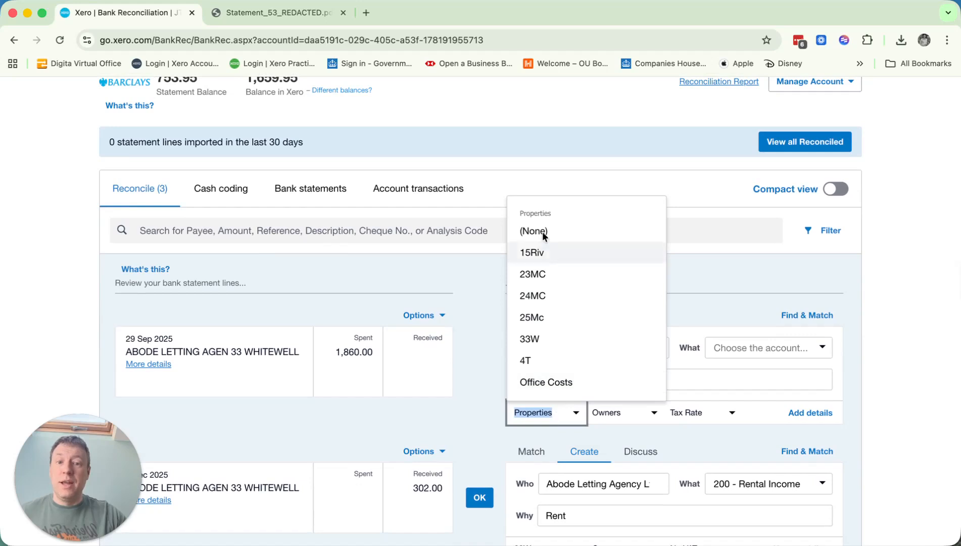
pyautogui.click(442, 423)
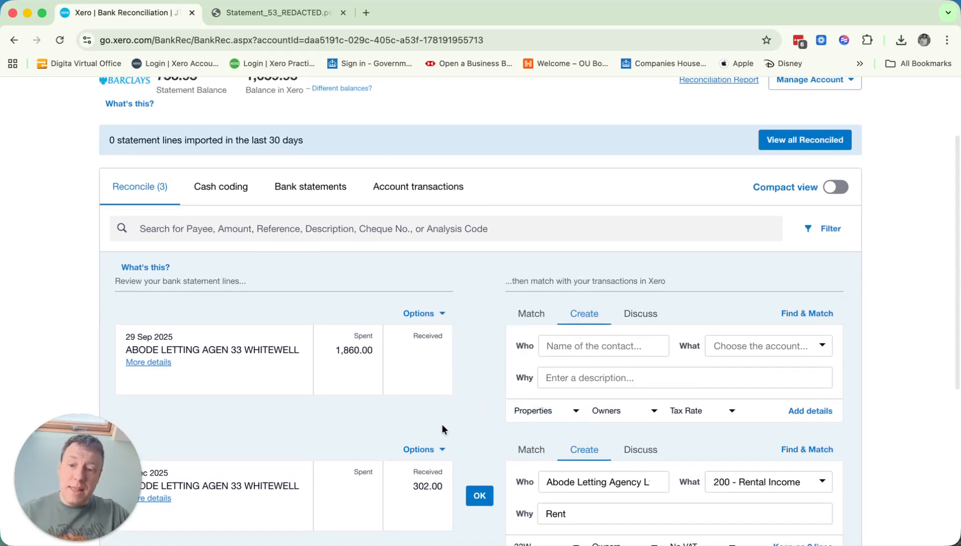
pyautogui.click(655, 411)
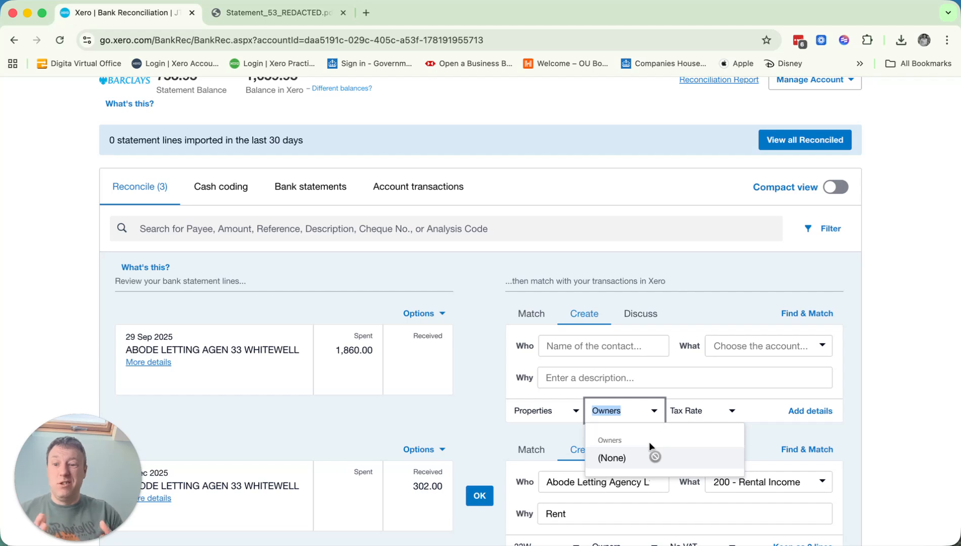
pyautogui.click(476, 447)
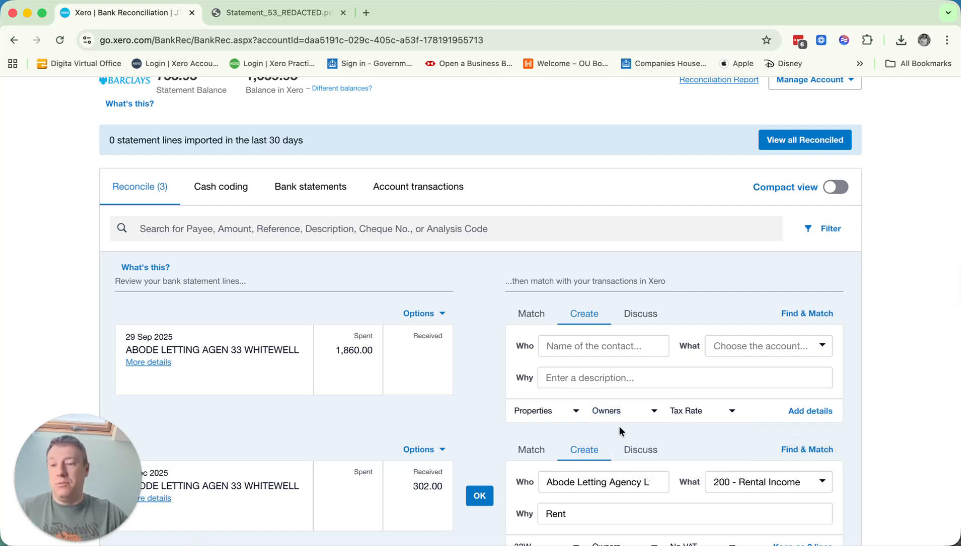
# Open the Profit and Loss report from the favourite reports
pyautogui.scroll(-5, 619, 426)
pyautogui.scroll(2, 620, 429)
pyautogui.scroll(5, 586, 404)
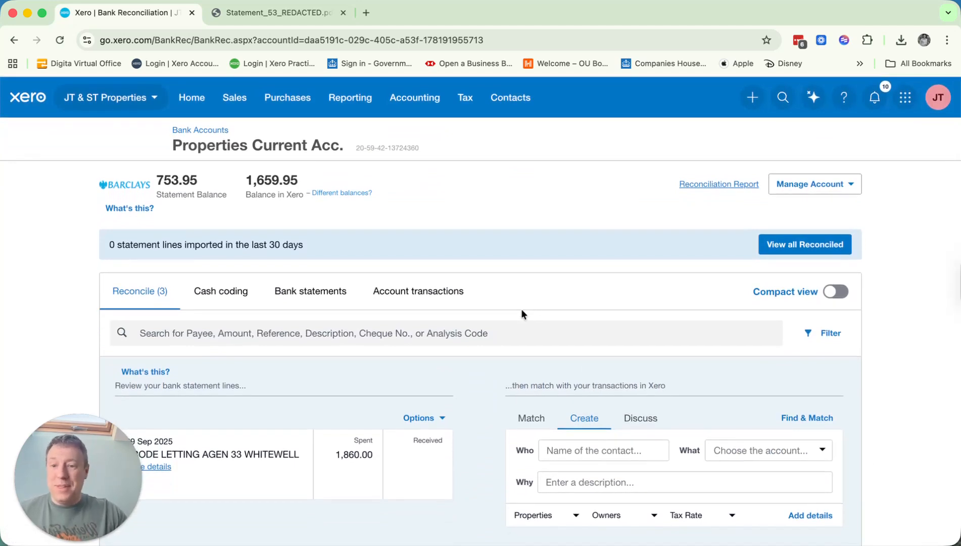
pyautogui.click(350, 97)
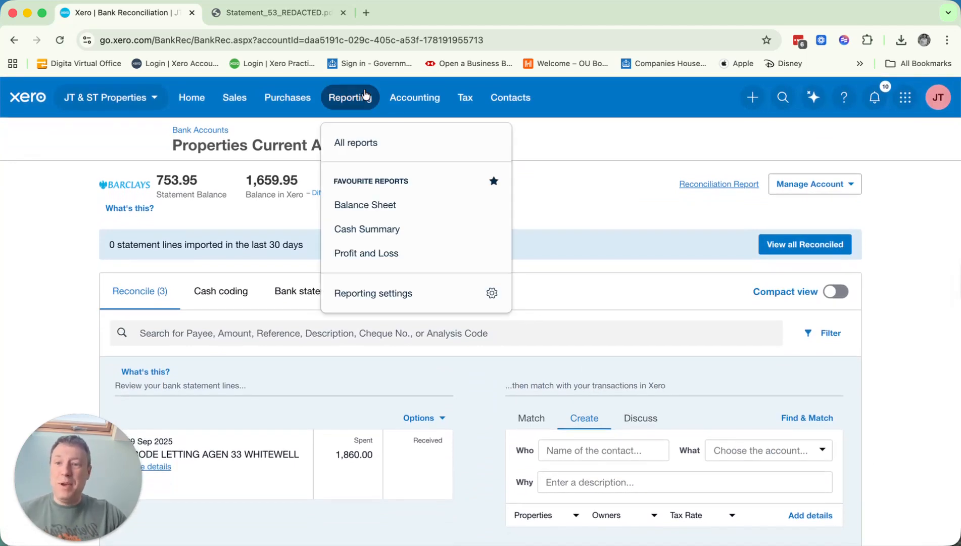
pyautogui.click(400, 237)
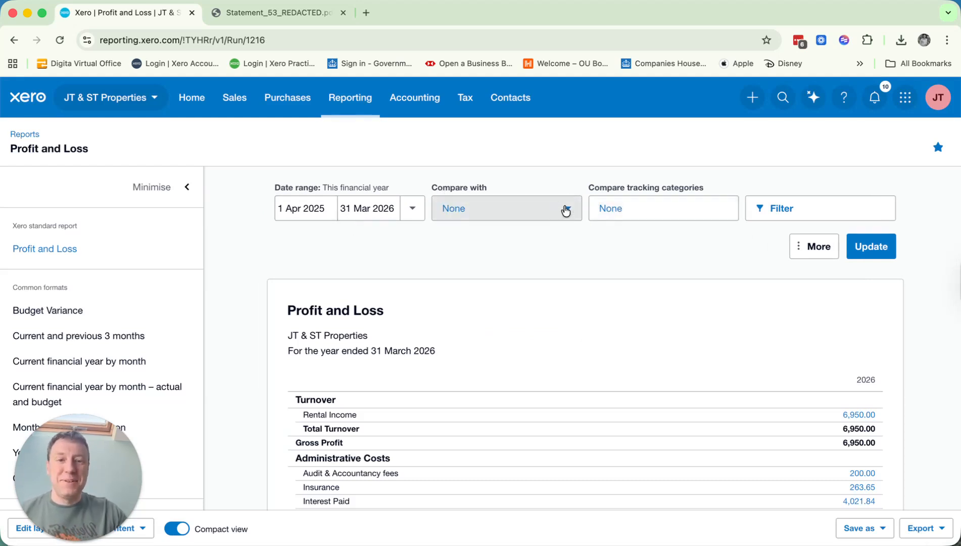
# Compare the Profit and Loss by the Properties tracking option 33W and update the report
pyautogui.click(627, 213)
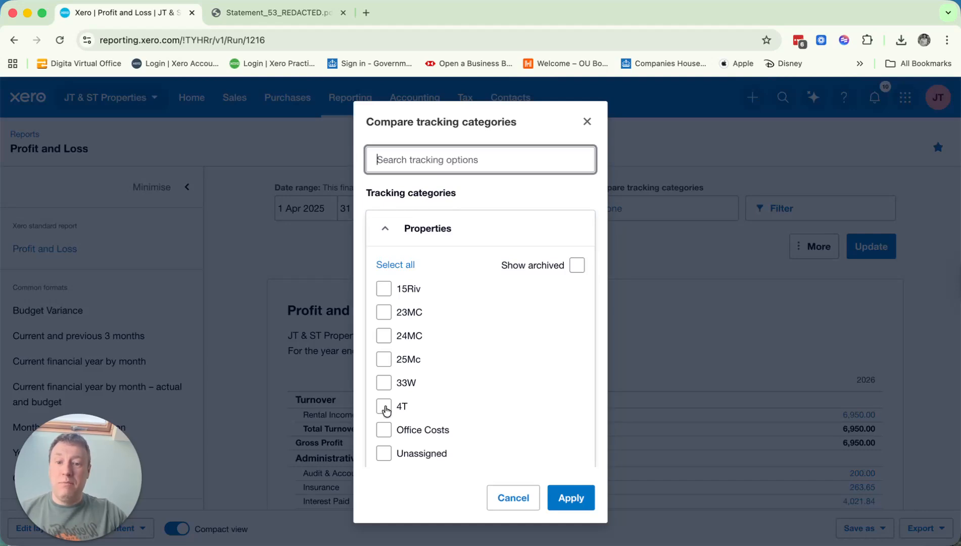
pyautogui.click(385, 384)
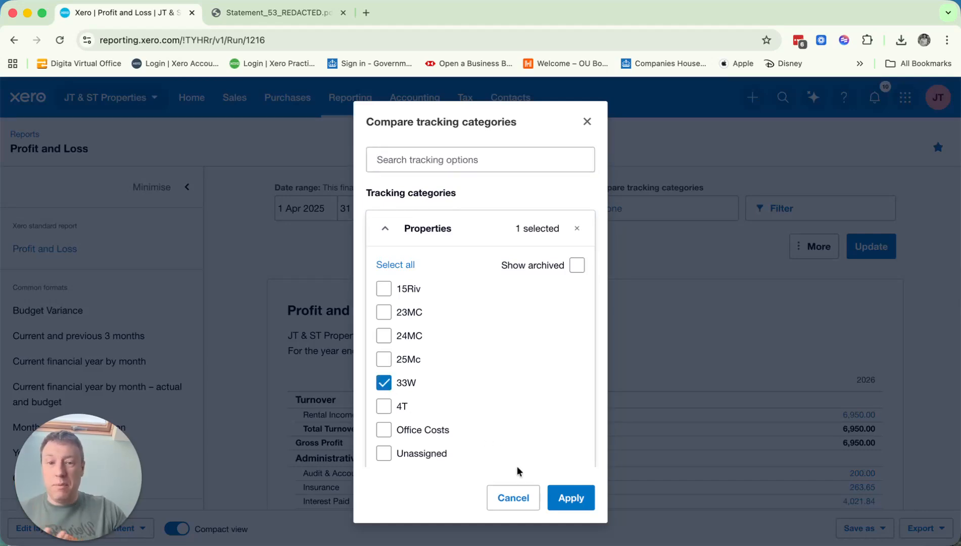
pyautogui.click(571, 498)
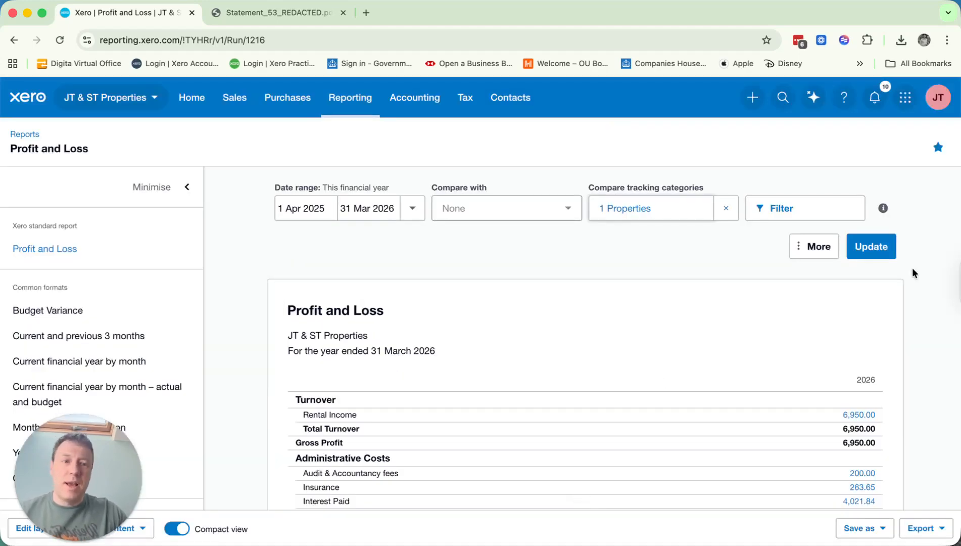
pyautogui.click(877, 249)
pyautogui.scroll(-2, 763, 351)
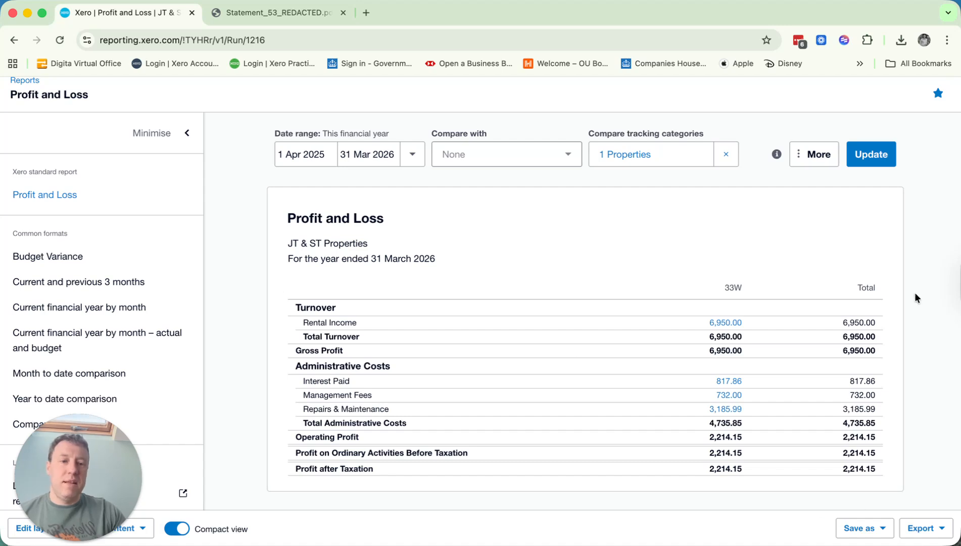
# Hide the Total column in the Profit and Loss report and update it
pyautogui.click(804, 153)
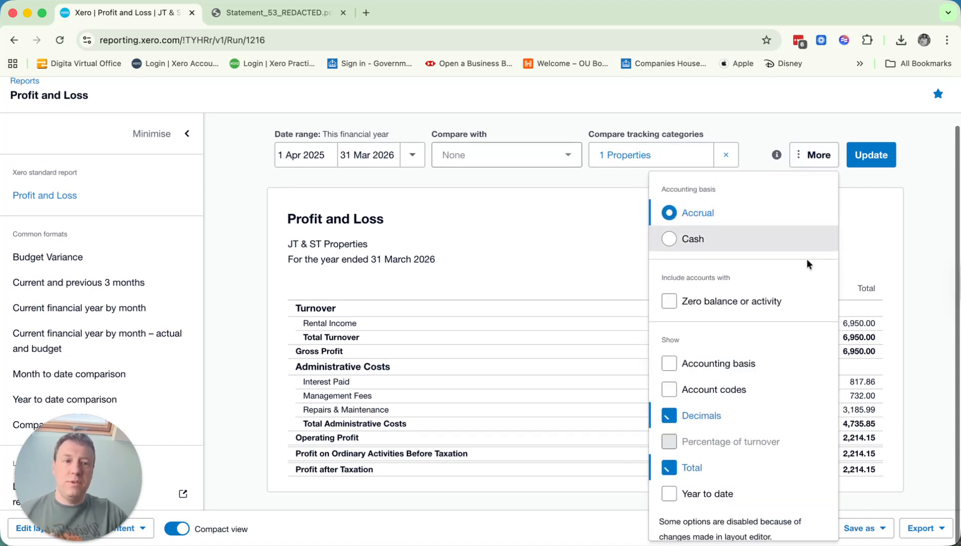
pyautogui.click(672, 460)
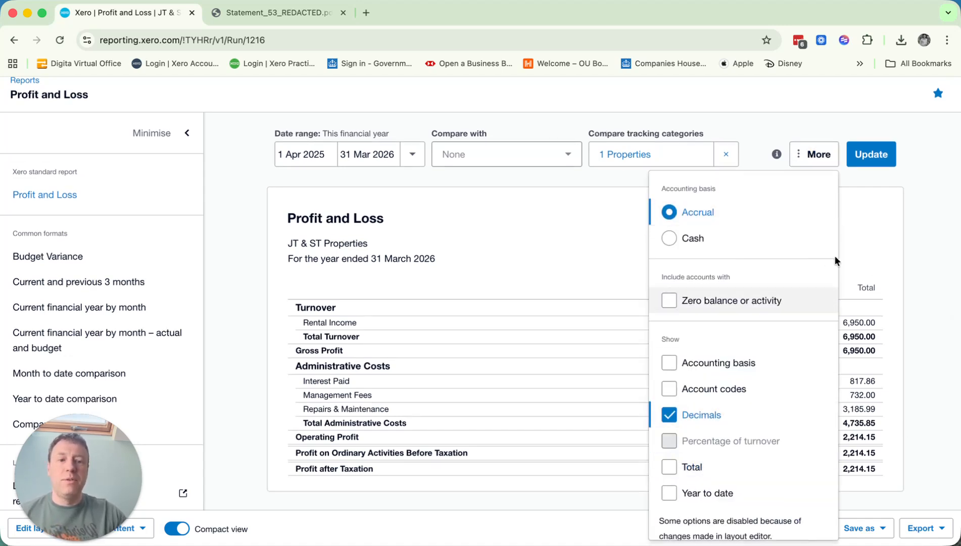
pyautogui.click(872, 154)
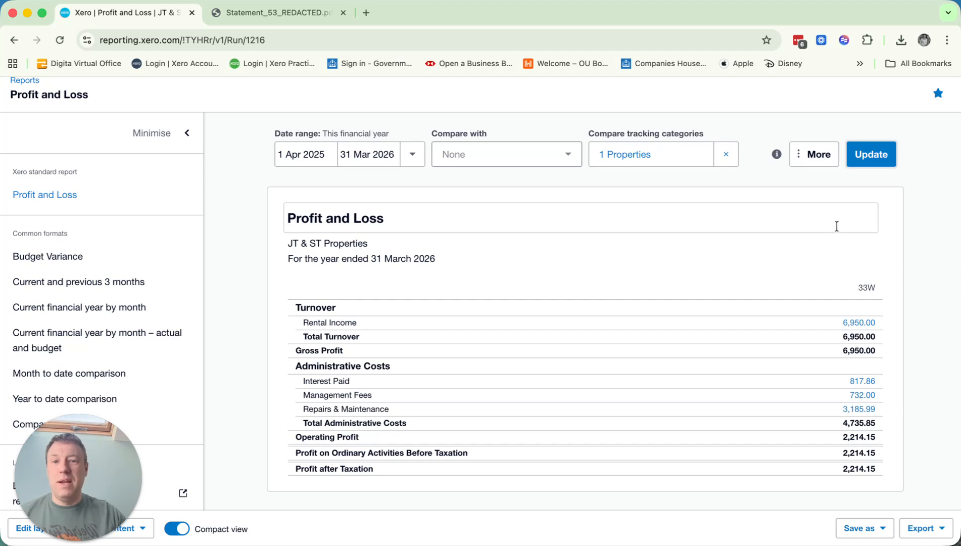
# Set the report's date range to last month and open the Current and previous 3 months format
pyautogui.click(412, 154)
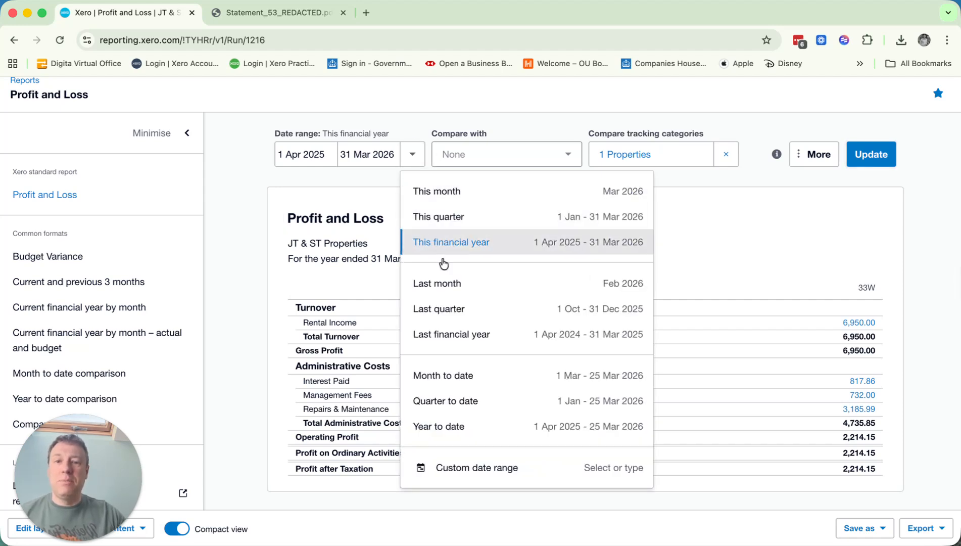
pyautogui.click(508, 284)
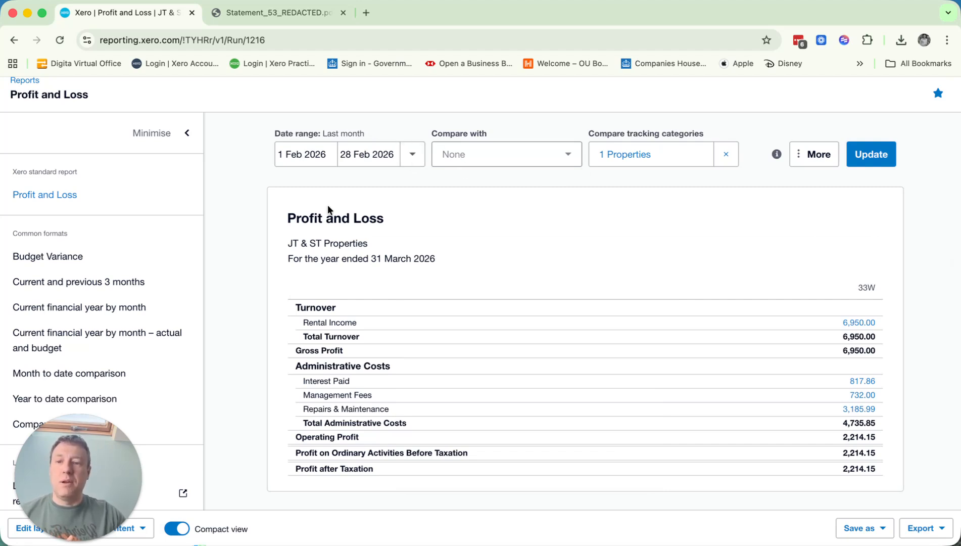
pyautogui.click(162, 133)
pyautogui.click(18, 131)
pyautogui.click(133, 281)
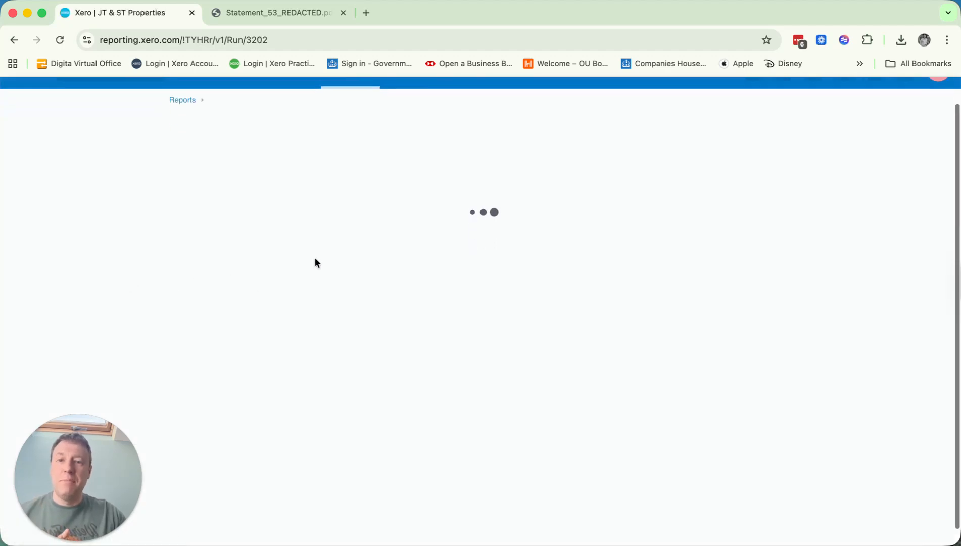
# Filter the Current and previous 3 months report to the Properties option 33W and update it
pyautogui.click(619, 209)
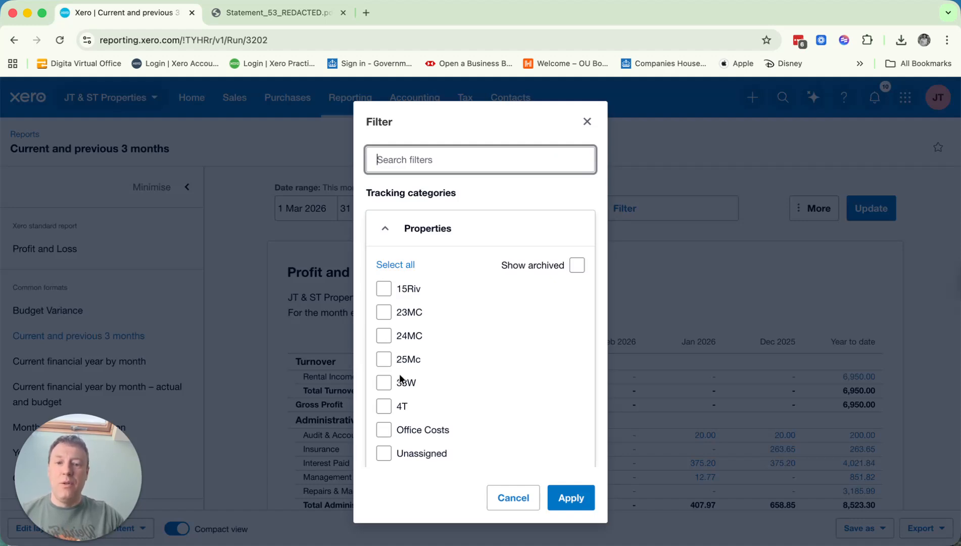
pyautogui.click(384, 383)
pyautogui.click(545, 497)
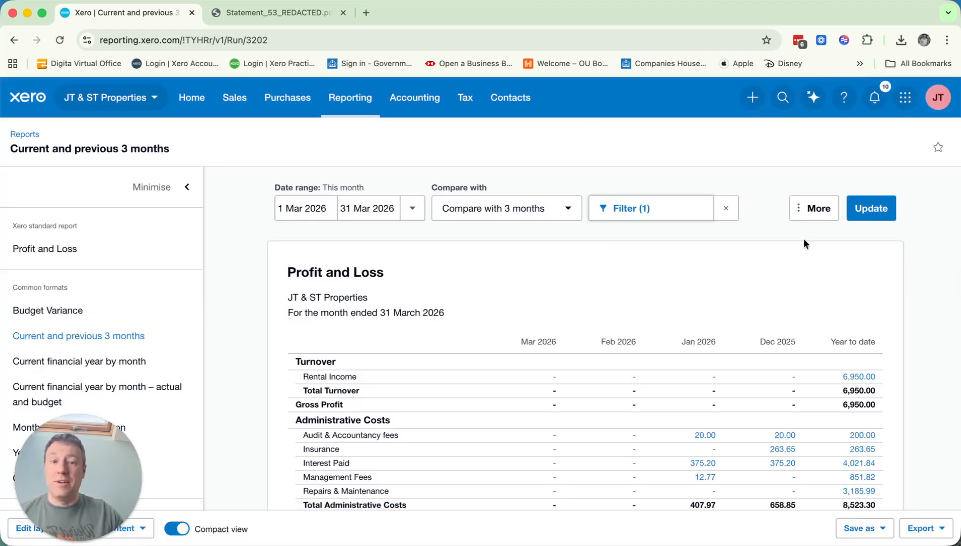
pyautogui.click(870, 209)
pyautogui.scroll(-3, 769, 247)
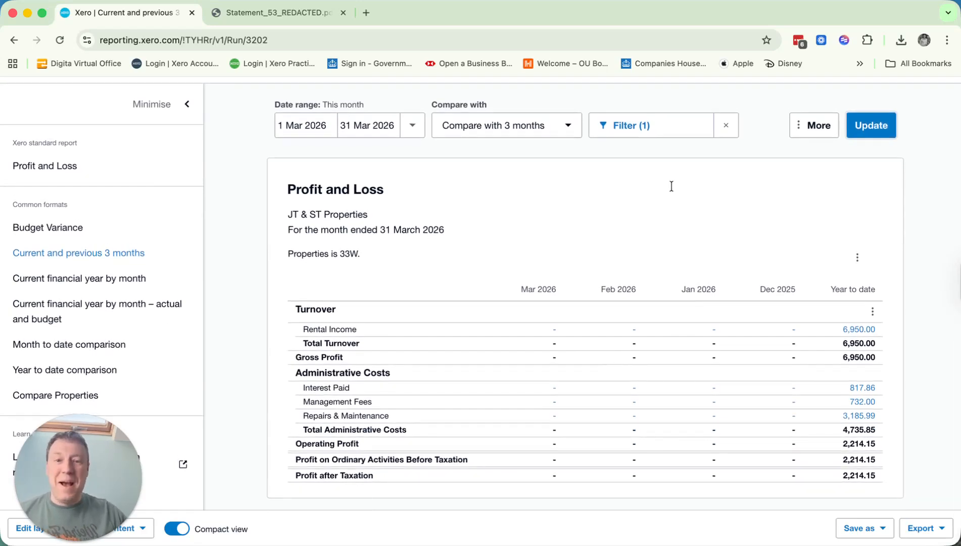
# Set the comparison to 6 previous months, update the report and review the monthly figures for 33W
pyautogui.click(538, 125)
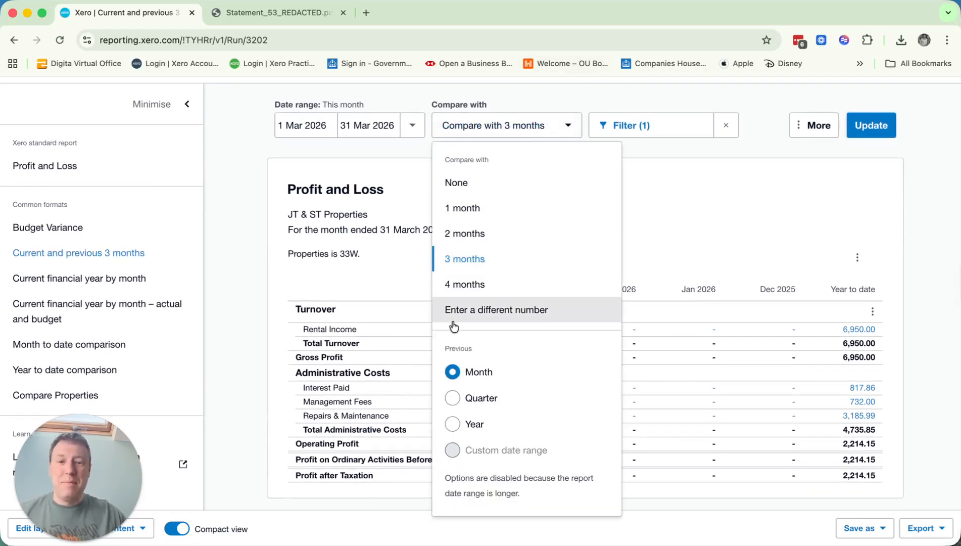
pyautogui.click(478, 309)
pyautogui.write('6')
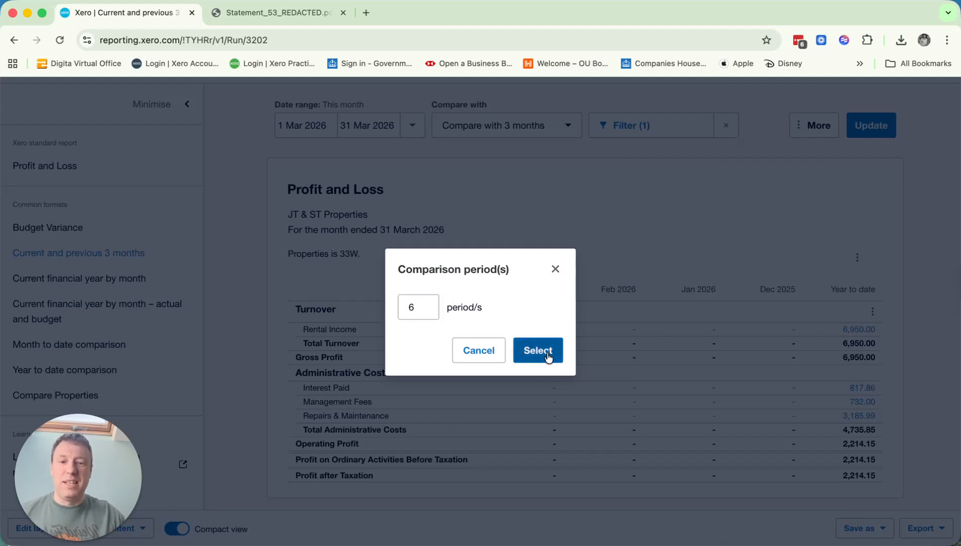
pyautogui.click(549, 354)
pyautogui.click(815, 162)
pyautogui.click(874, 126)
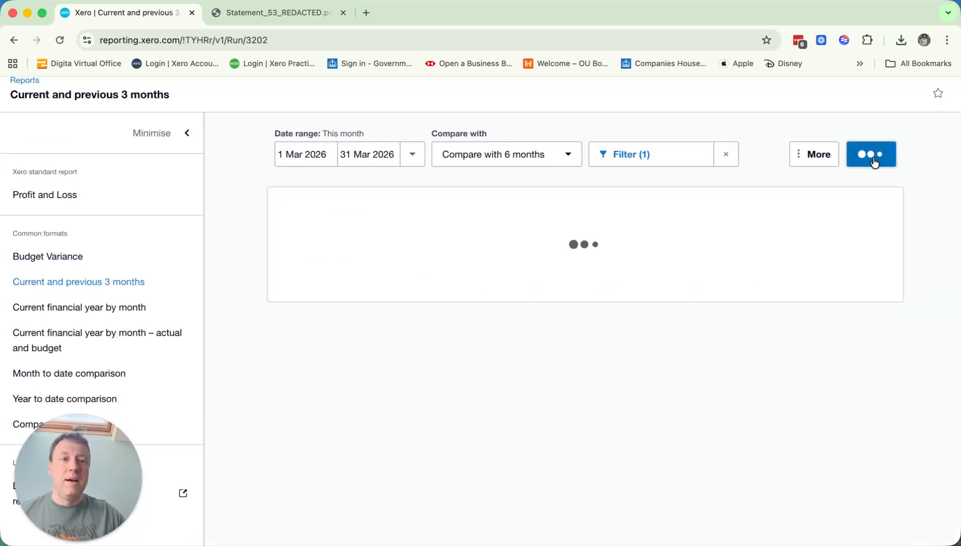
pyautogui.scroll(-2, 772, 338)
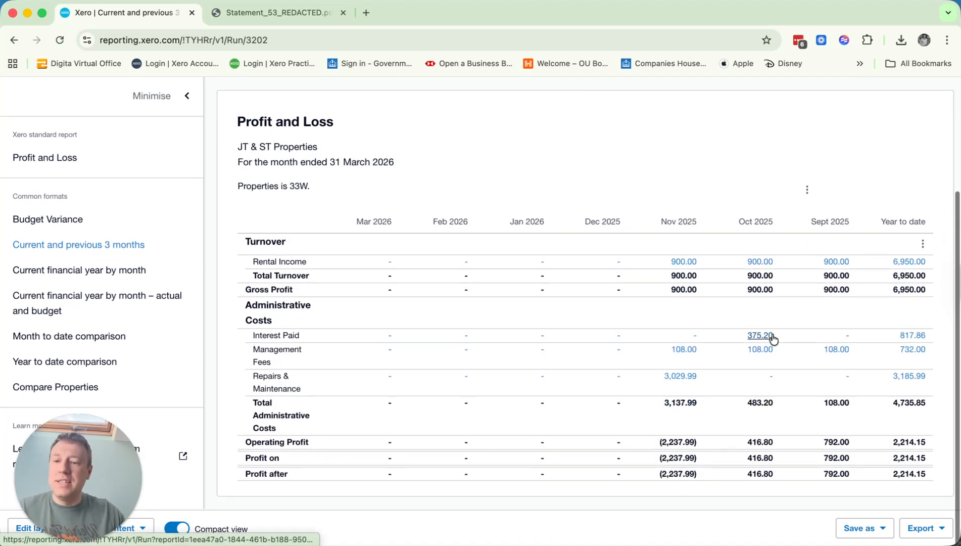
pyautogui.scroll(3, 923, 312)
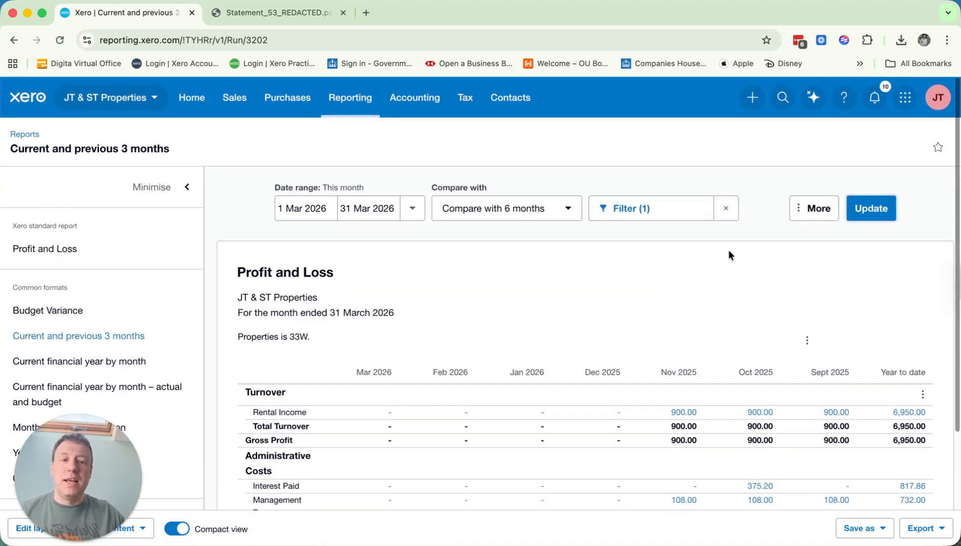
pyautogui.scroll(-3, 726, 245)
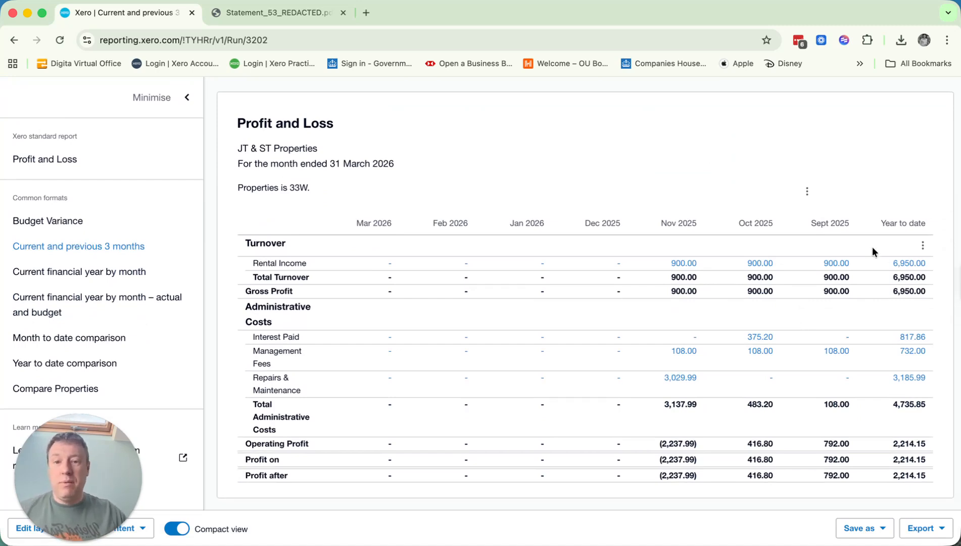
# Clear the 33W filter and select Unassigned under Properties as the report filter
pyautogui.scroll(1, 842, 243)
pyautogui.scroll(3, 842, 247)
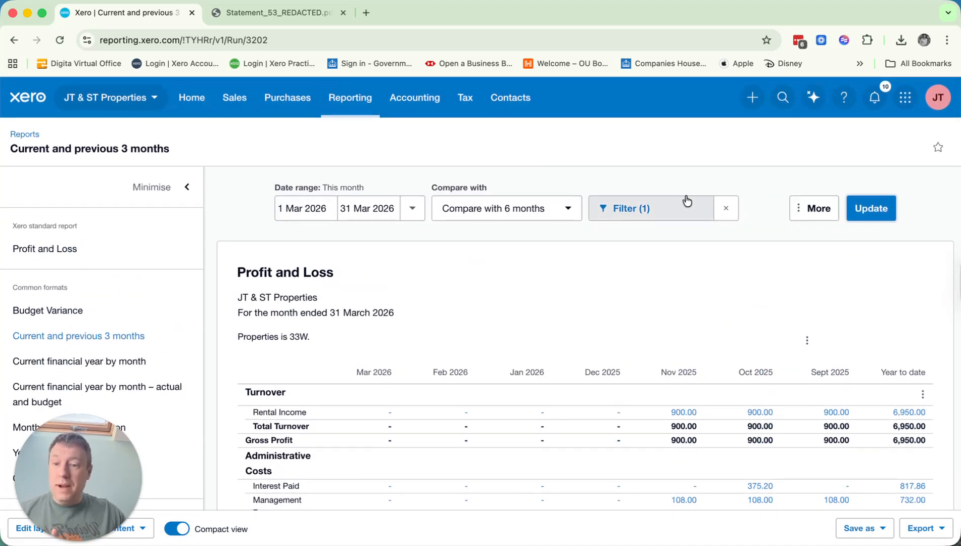
pyautogui.click(725, 215)
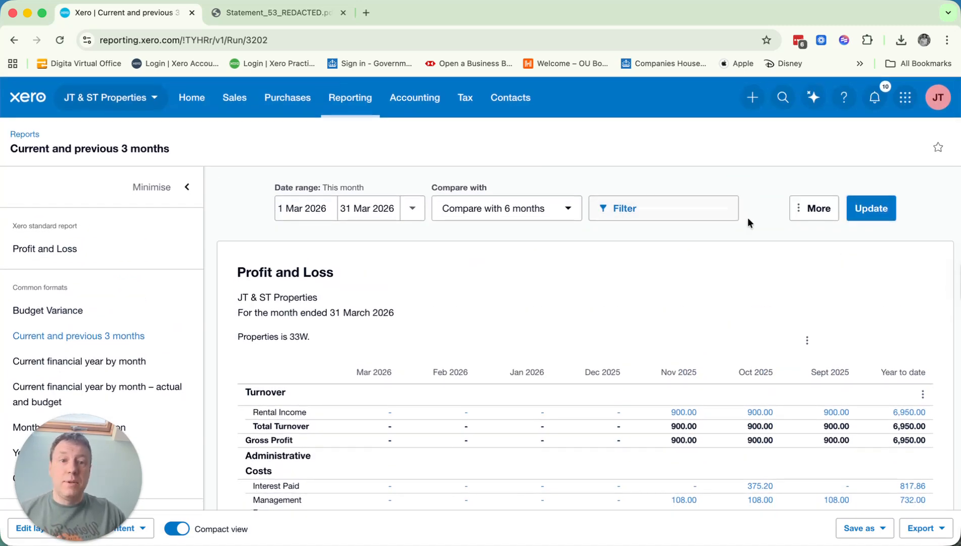
pyautogui.click(636, 215)
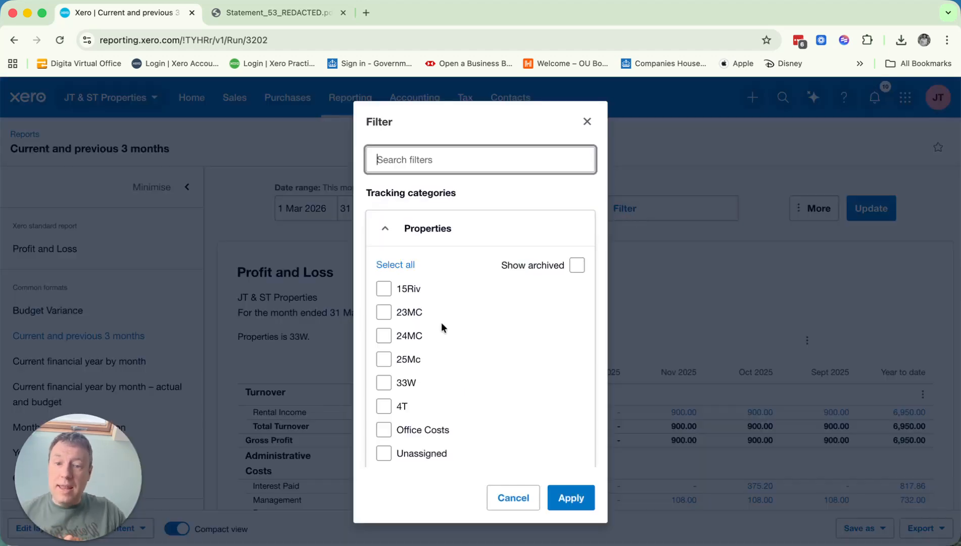
pyautogui.scroll(-1, 442, 322)
pyautogui.click(384, 432)
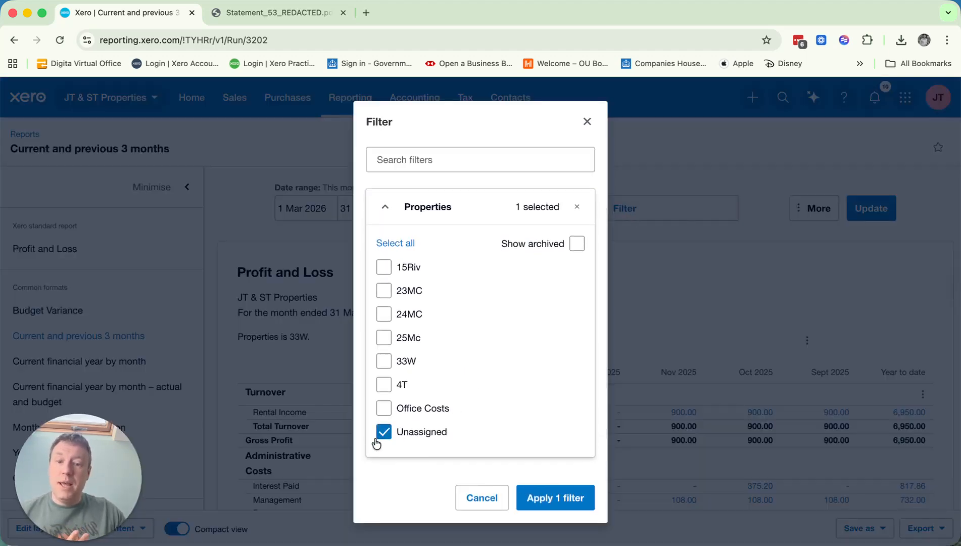